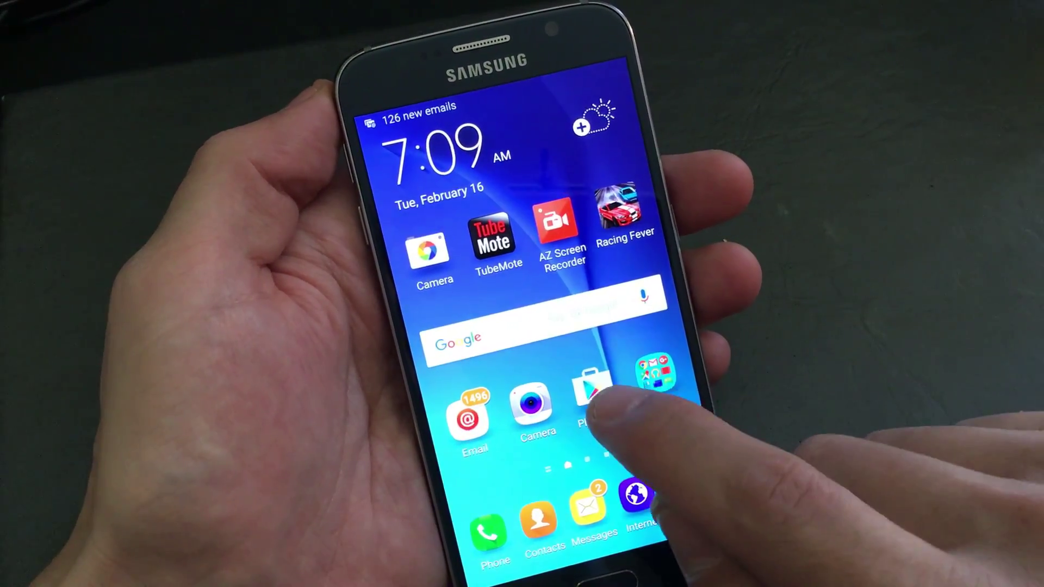
Step: Switch Play Store to the other signed-in Google account, then return home and open the app list
click(592, 389)
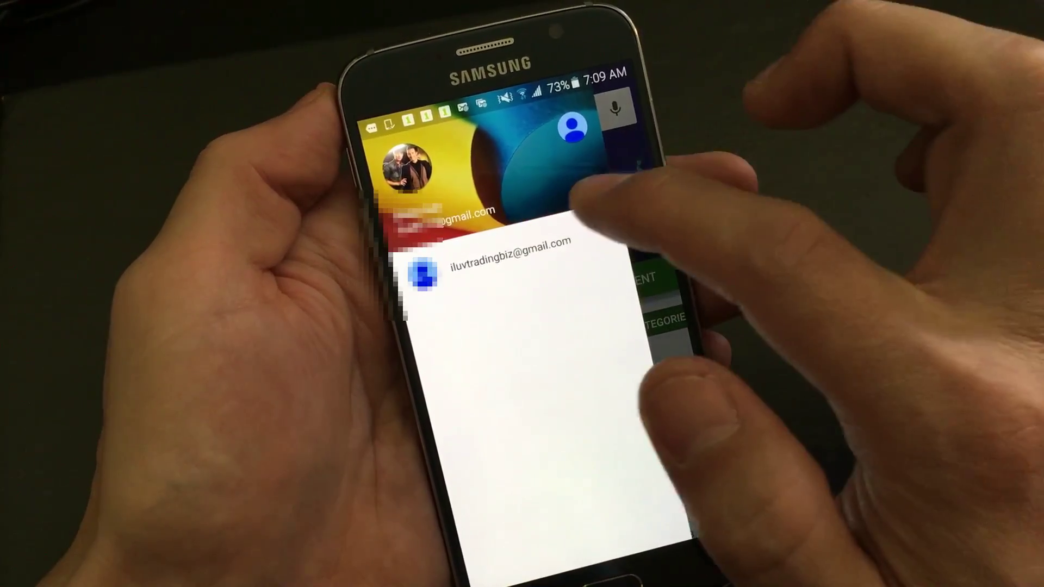
click(591, 182)
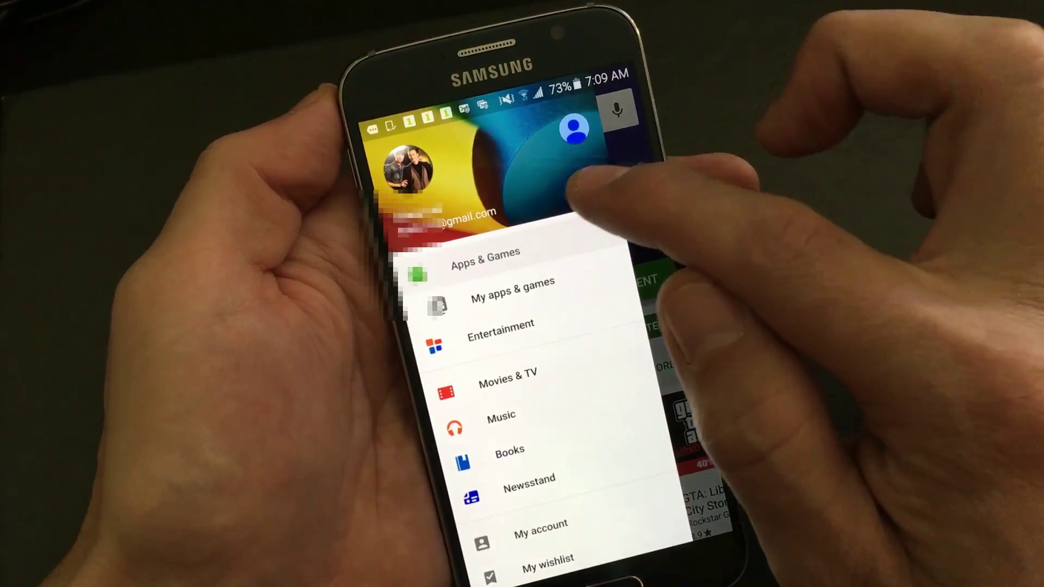
click(591, 183)
click(510, 265)
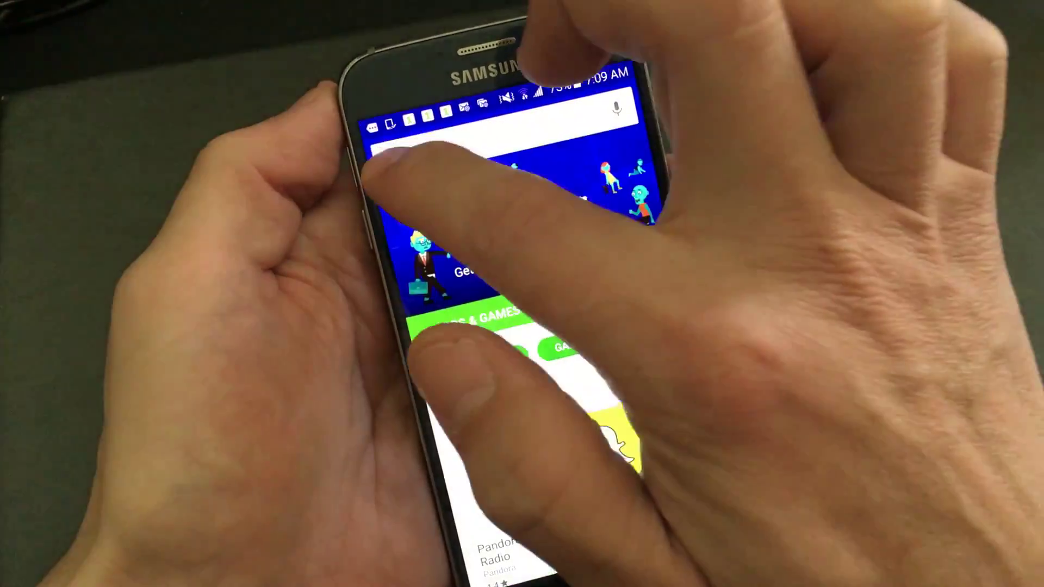
click(389, 158)
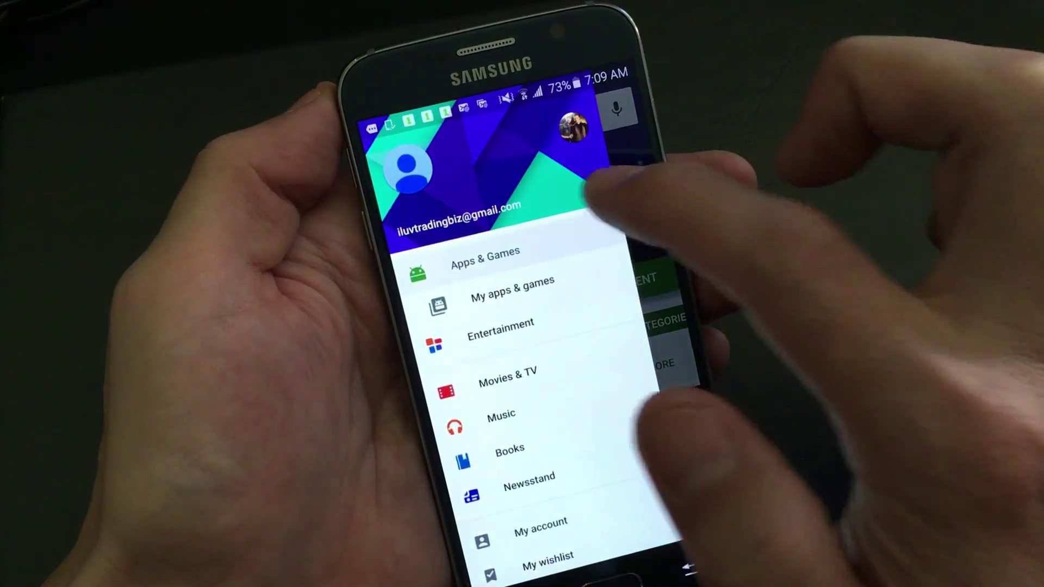
click(592, 184)
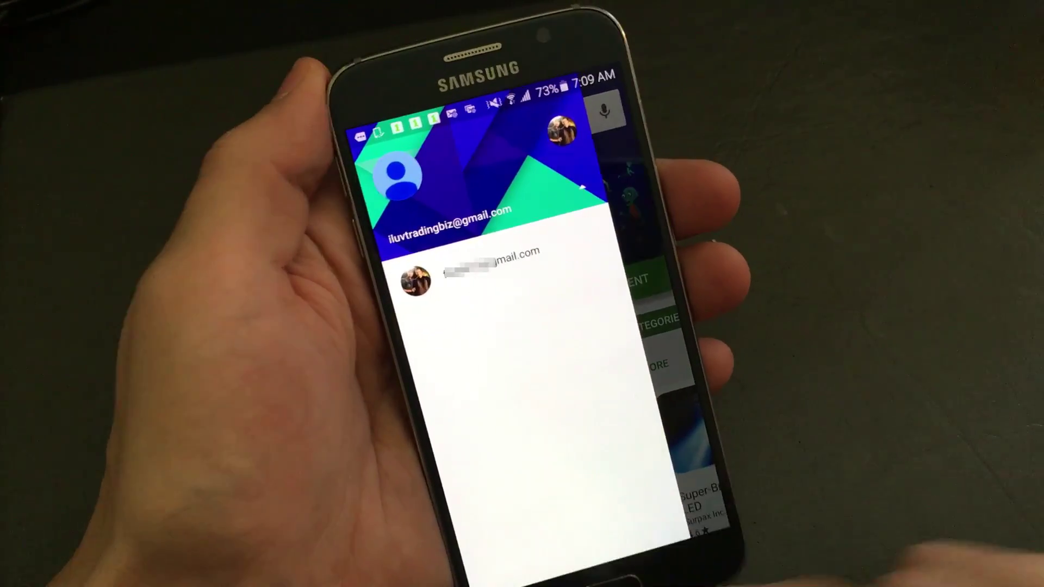
key(super)
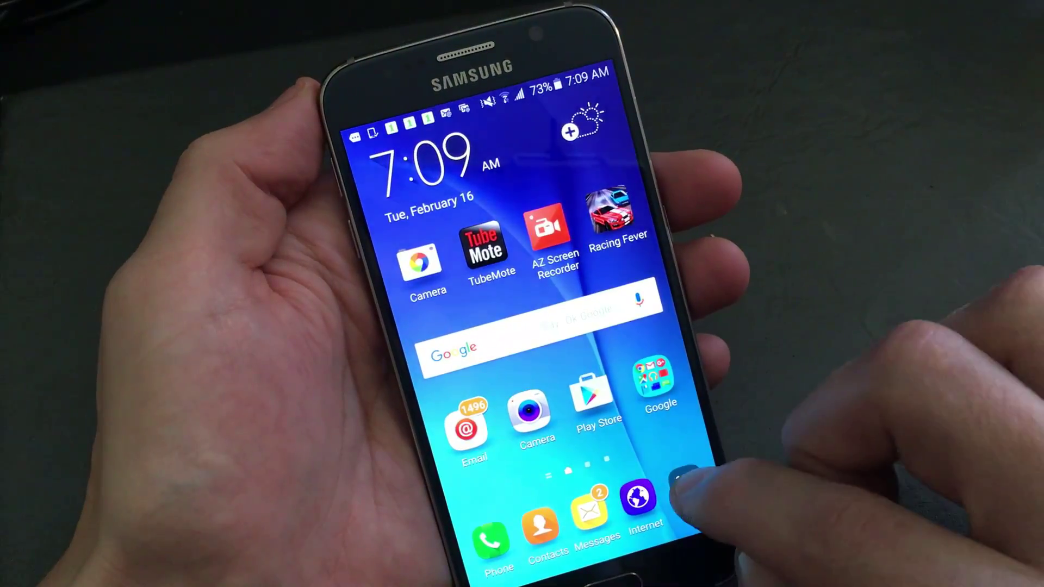
click(684, 483)
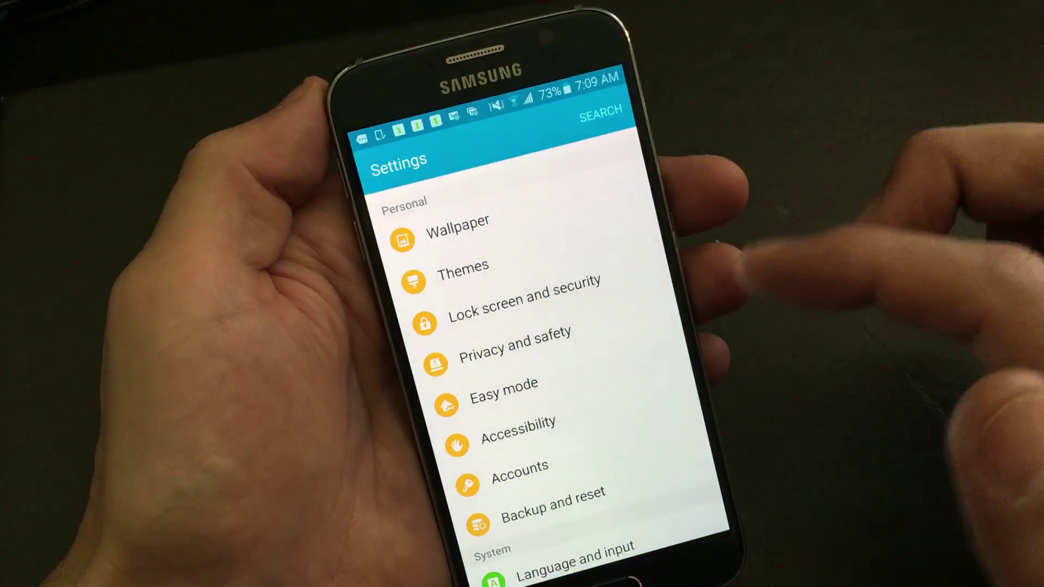
scroll(571, 367, up, 3)
scroll(521, 367, up, 5)
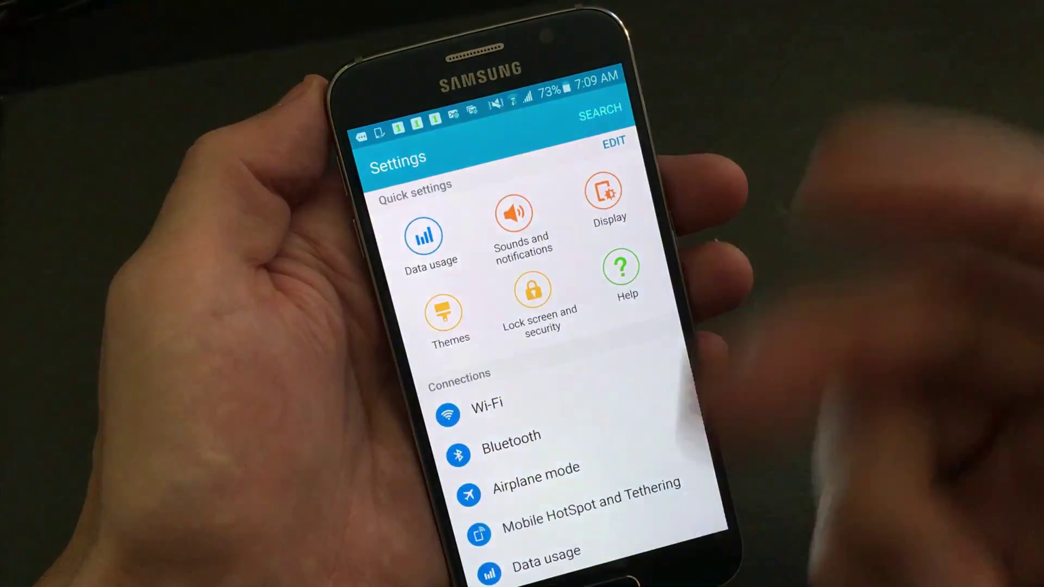
scroll(530, 367, down, 3)
scroll(530, 367, down, 3)
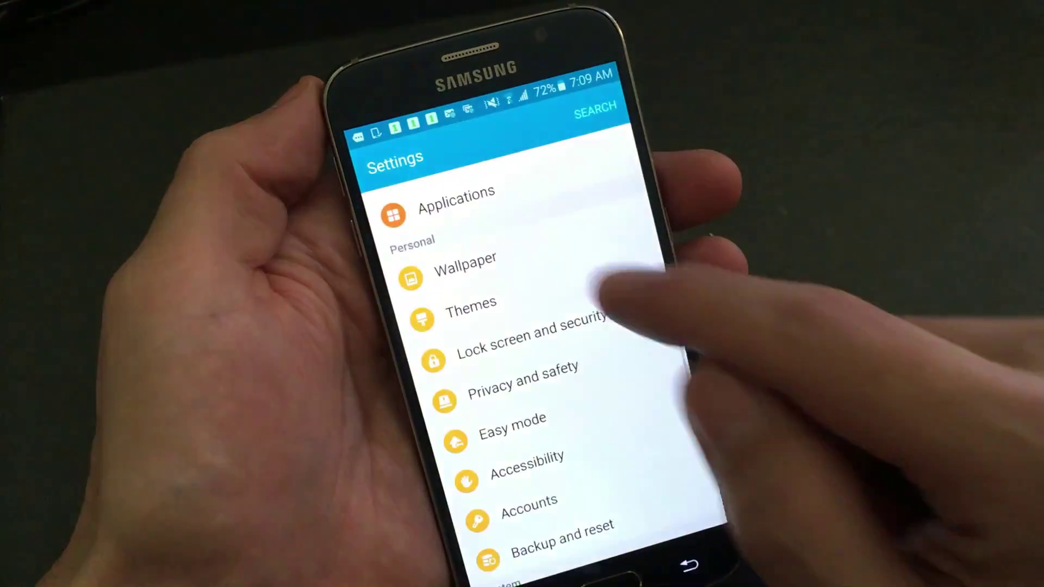
scroll(538, 367, down, 1)
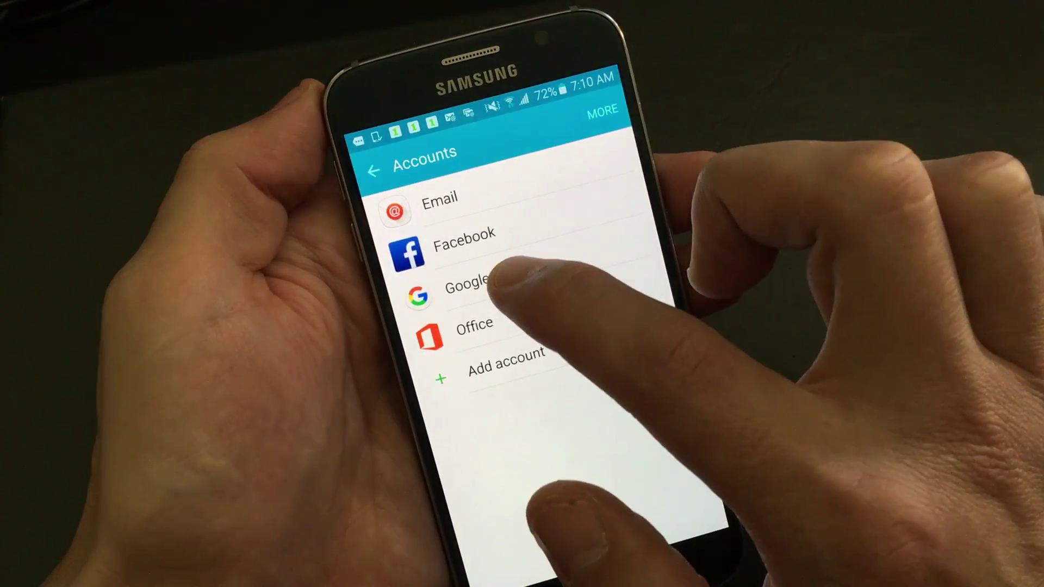
Step: Open the Google account's settings from the phone's Accounts list
click(498, 281)
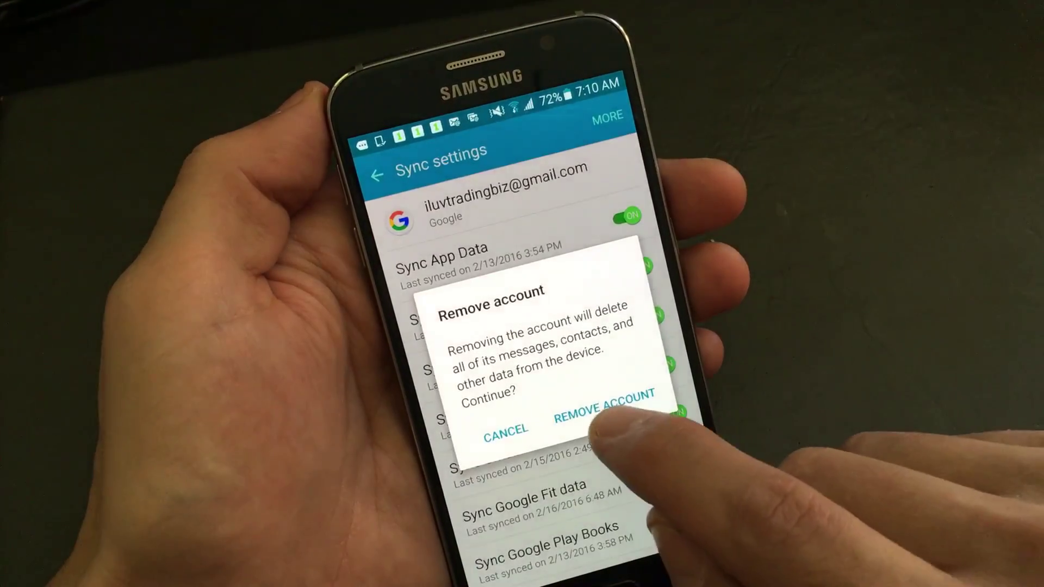
Step: Confirm removing the Google account, then reopen Play Store from the home screen
click(603, 400)
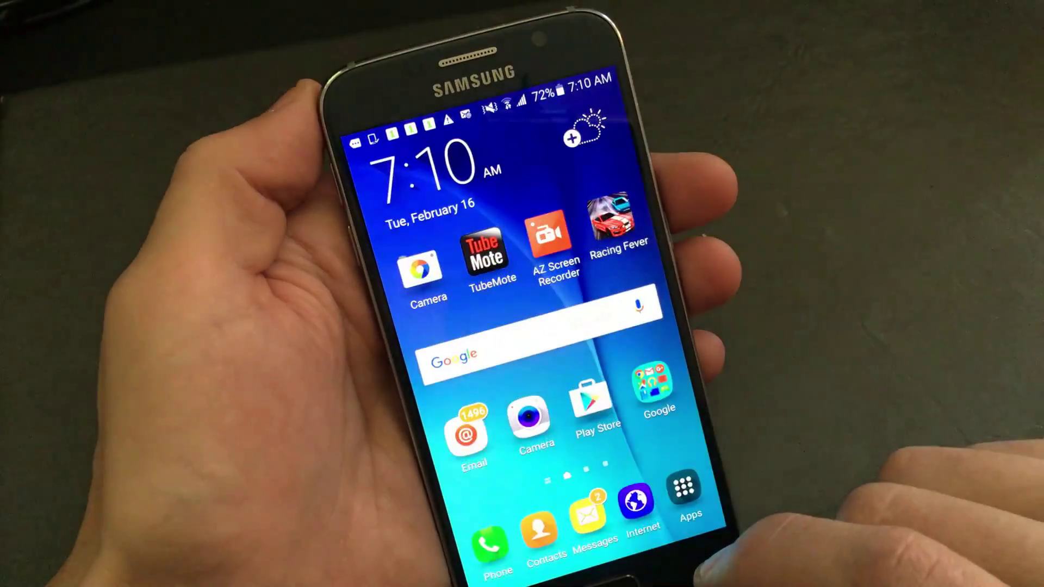
click(589, 404)
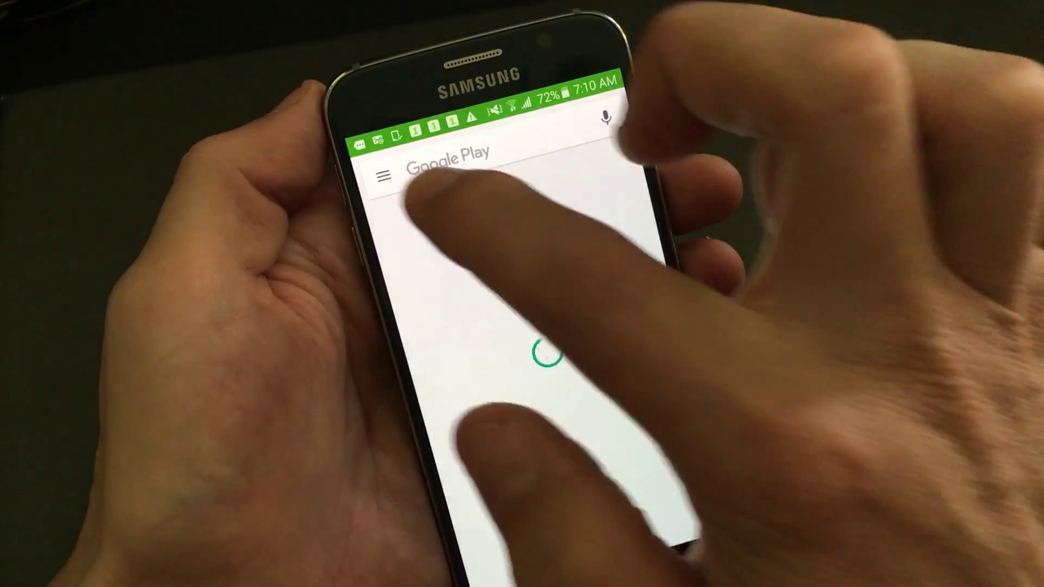
click(379, 175)
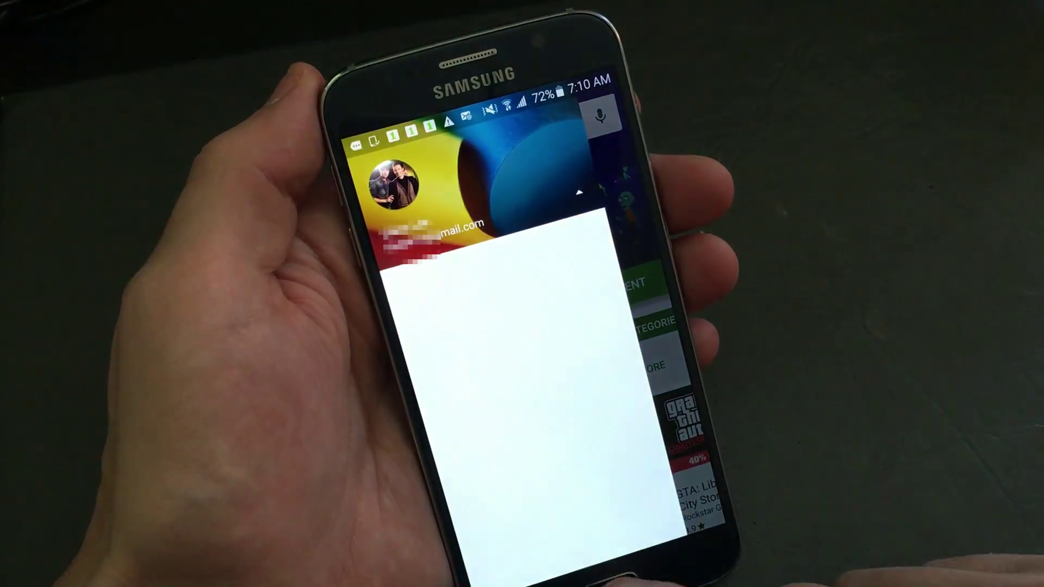
key(Home)
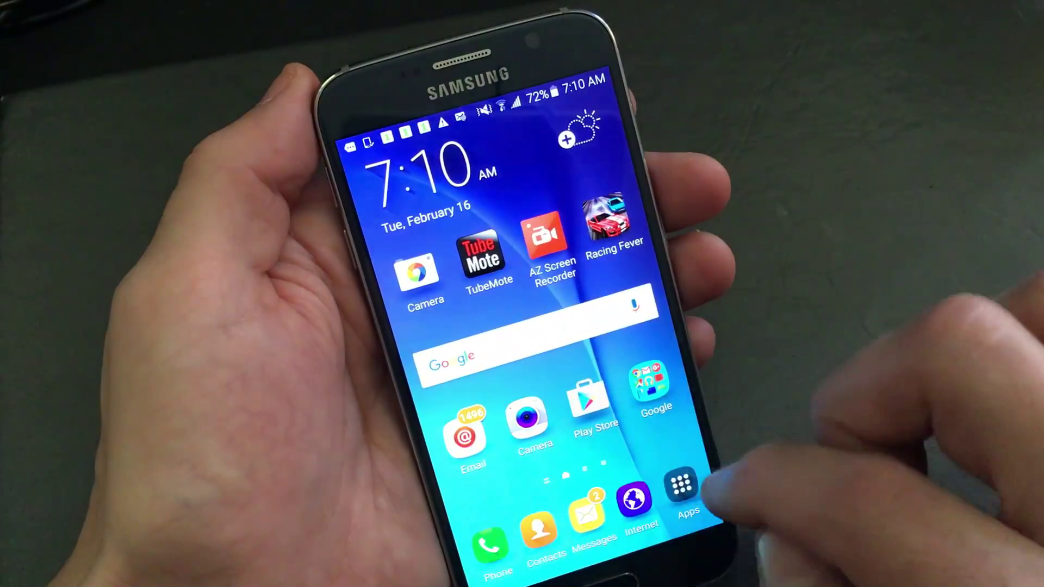
click(682, 486)
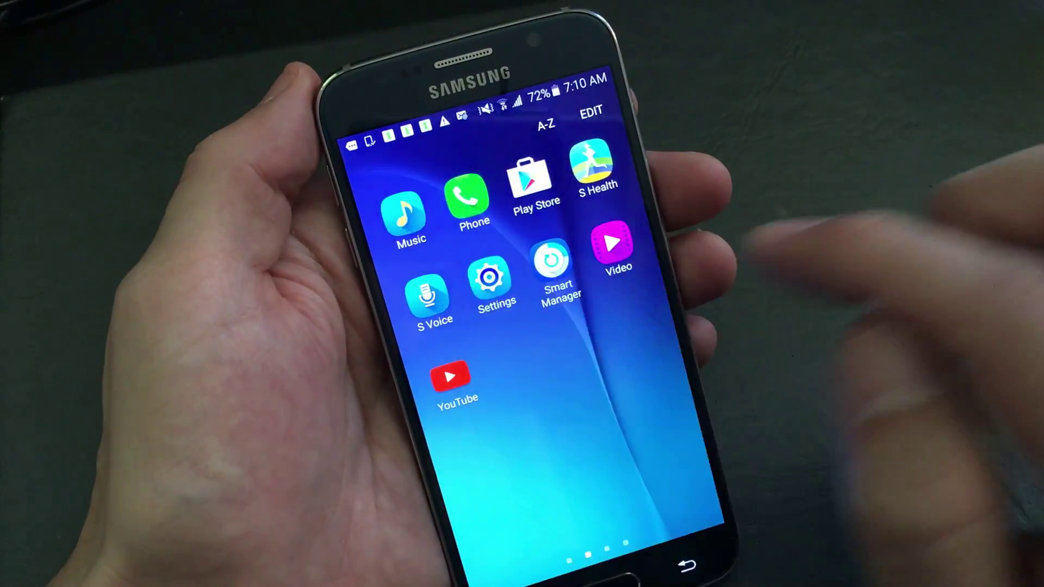
Step: Check the Gmail account's sync settings, back out to Accounts, and start adding an account
click(489, 279)
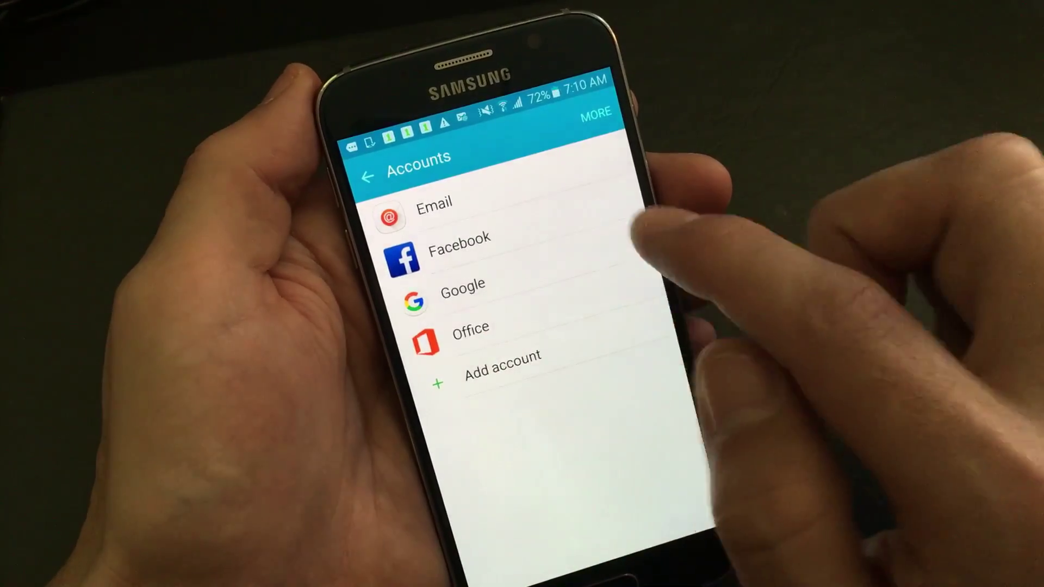
click(522, 282)
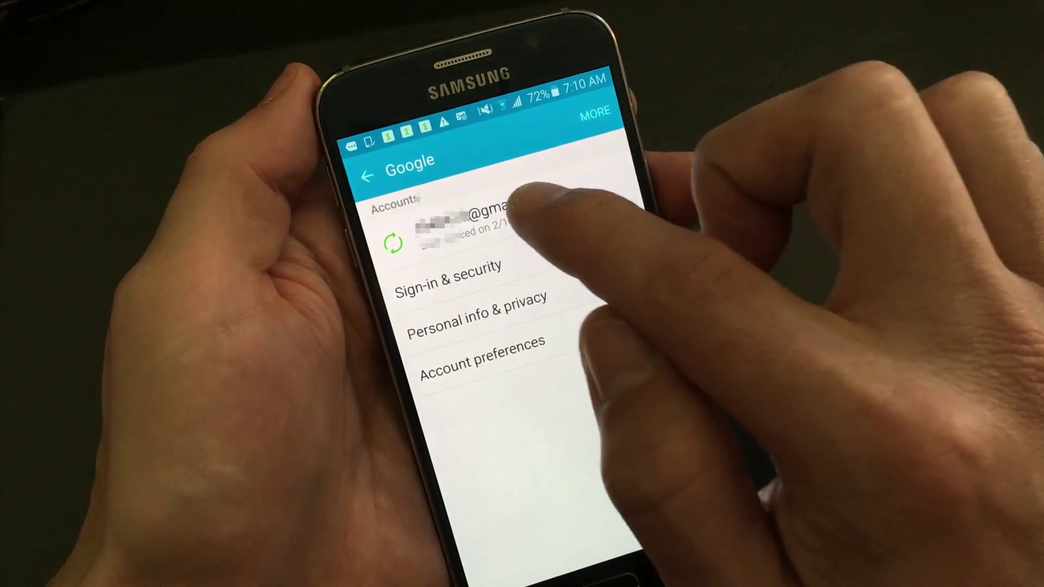
click(521, 209)
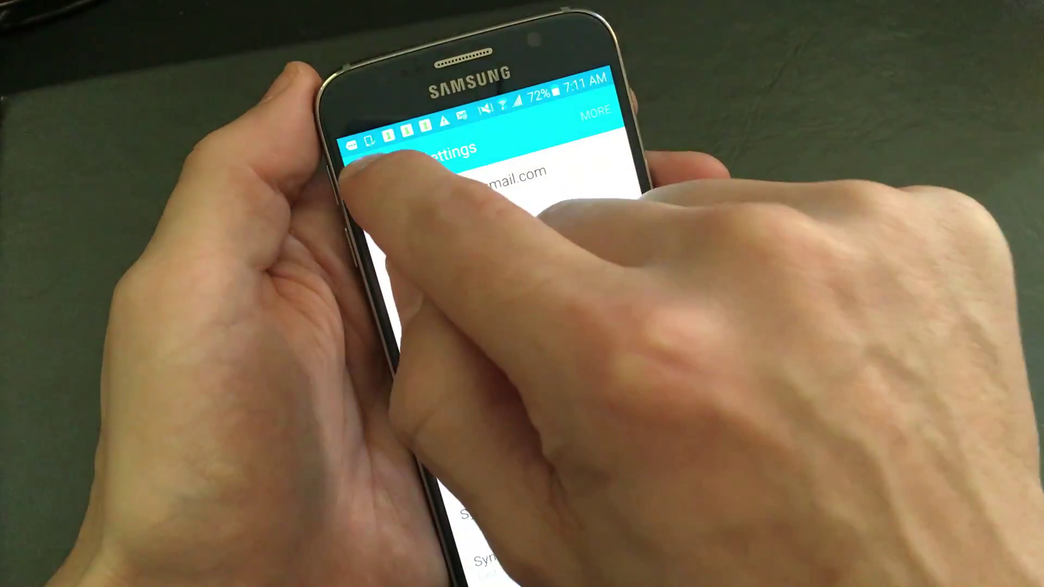
click(367, 175)
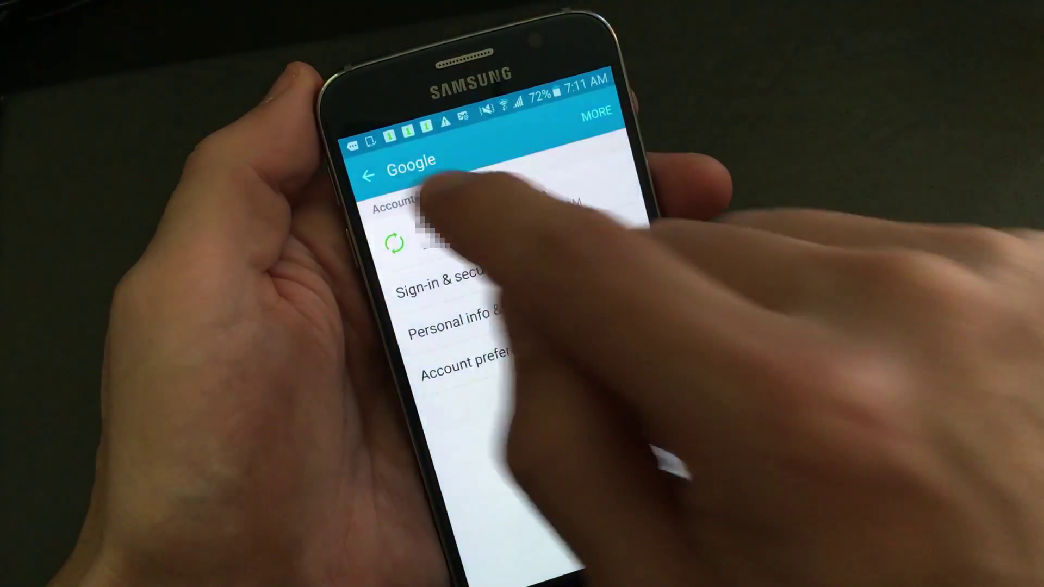
click(367, 175)
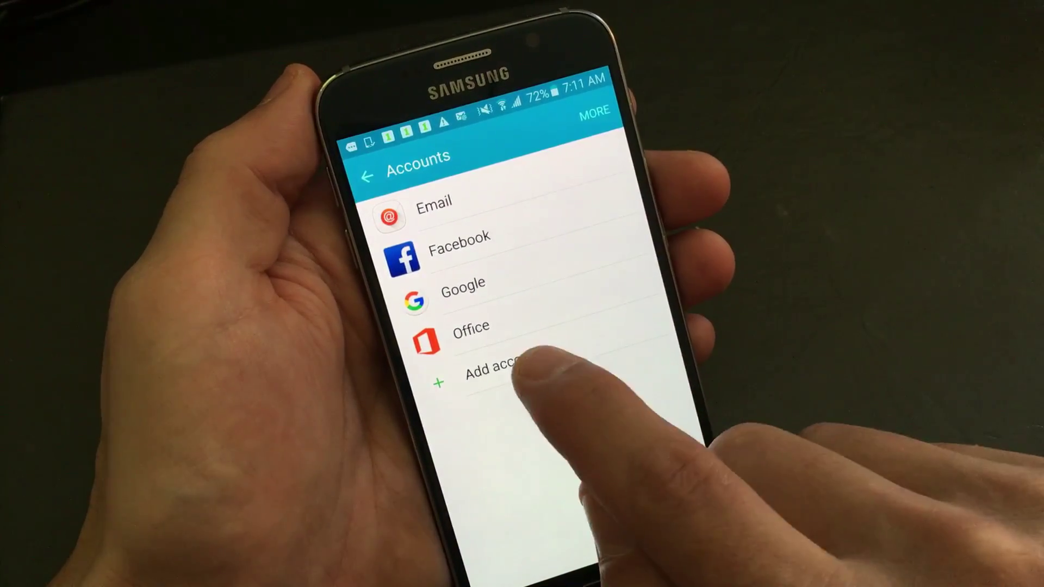
click(525, 368)
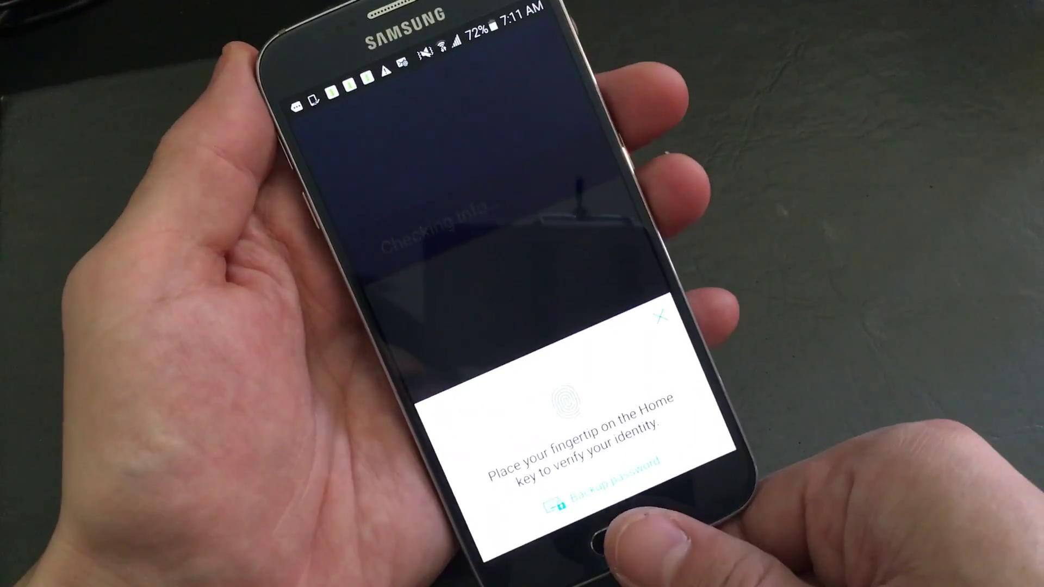
Step: Pass the fingerprint check and submit the new Google account's email address
click(620, 538)
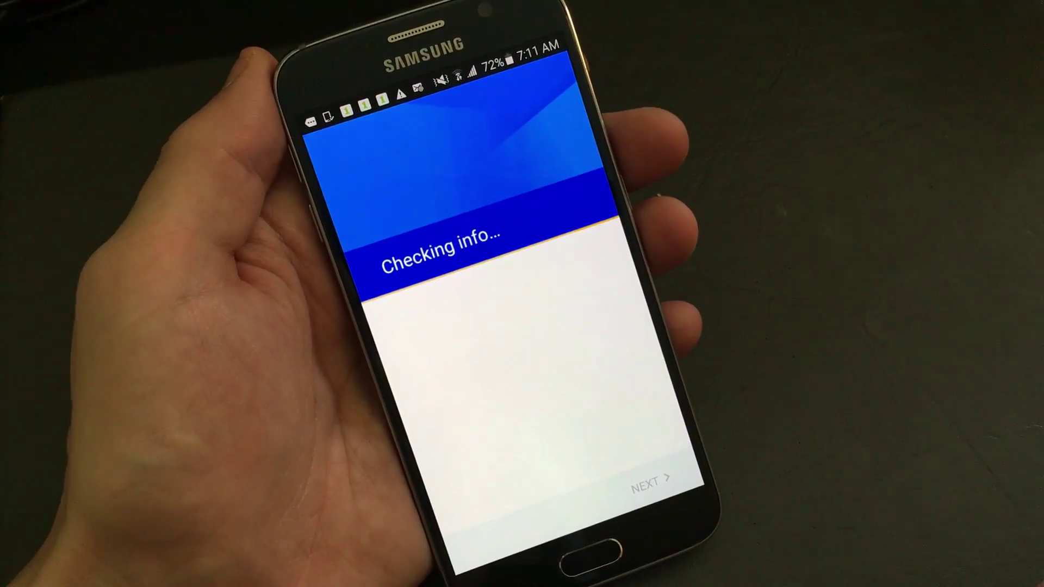
click(475, 400)
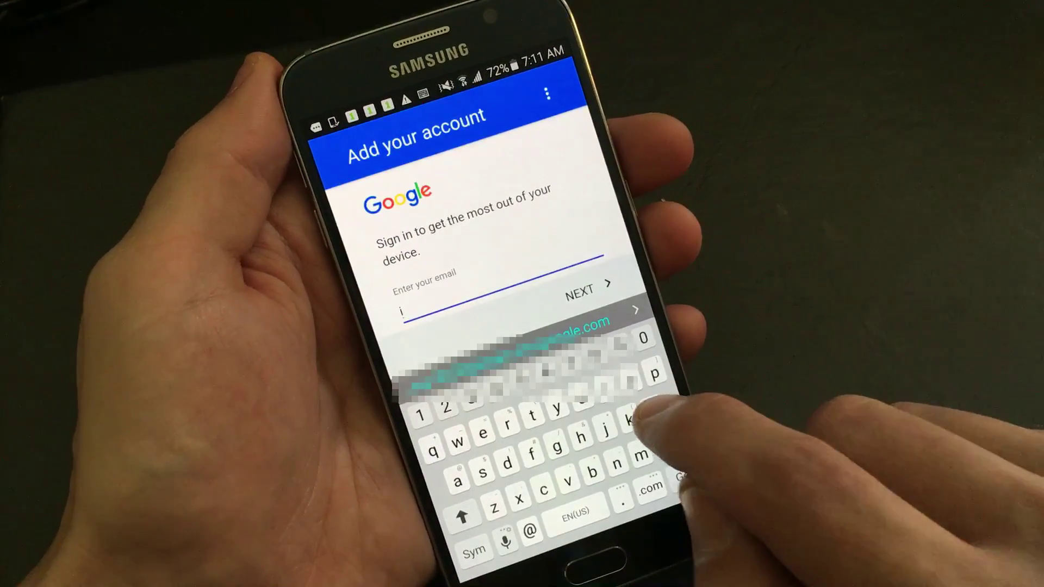
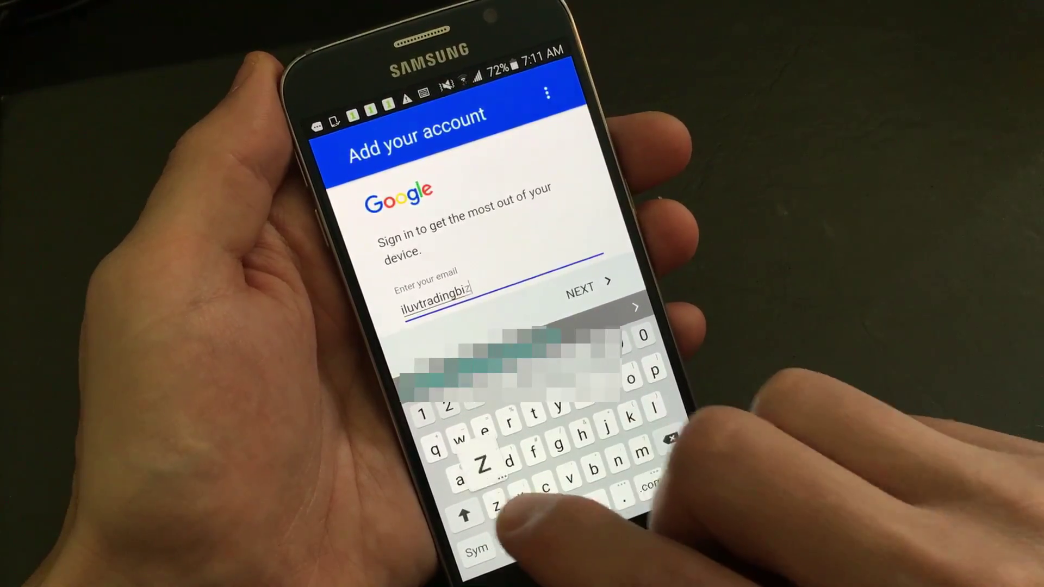
click(588, 294)
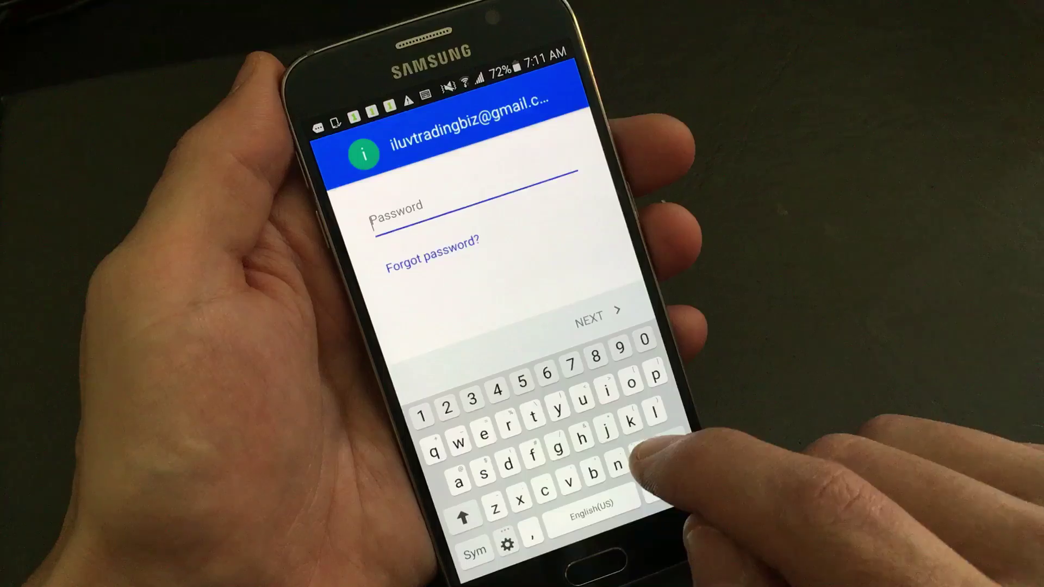
text(v)
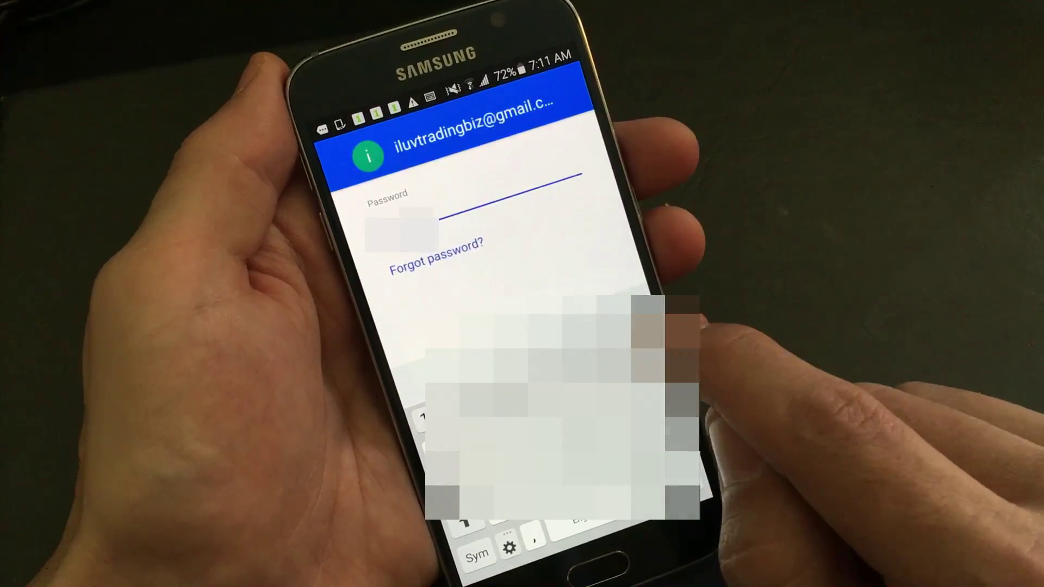
Step: Submit the password, accept the terms, decline payment info, and return to the home screen
key(Return)
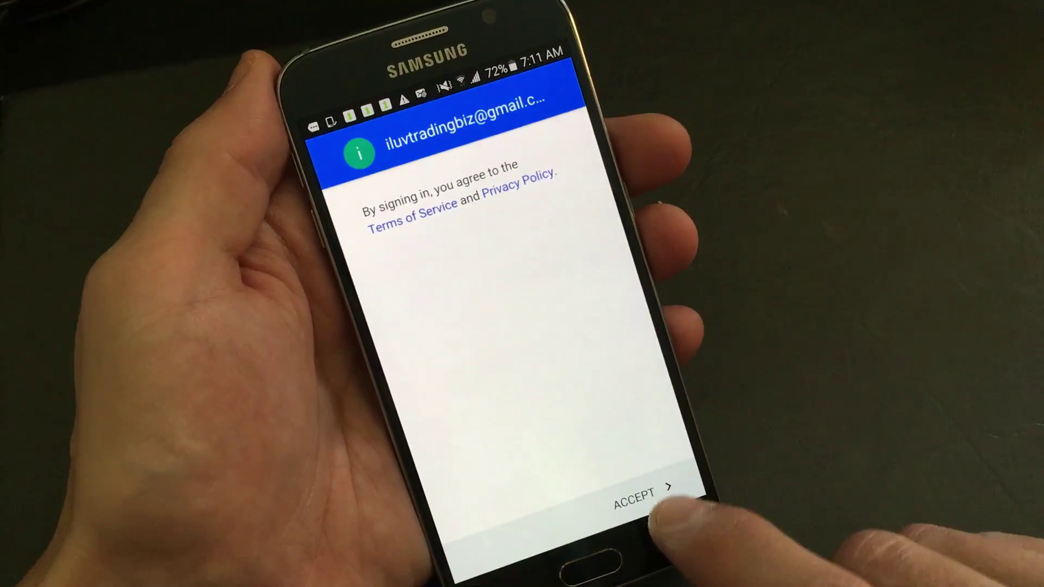
click(640, 502)
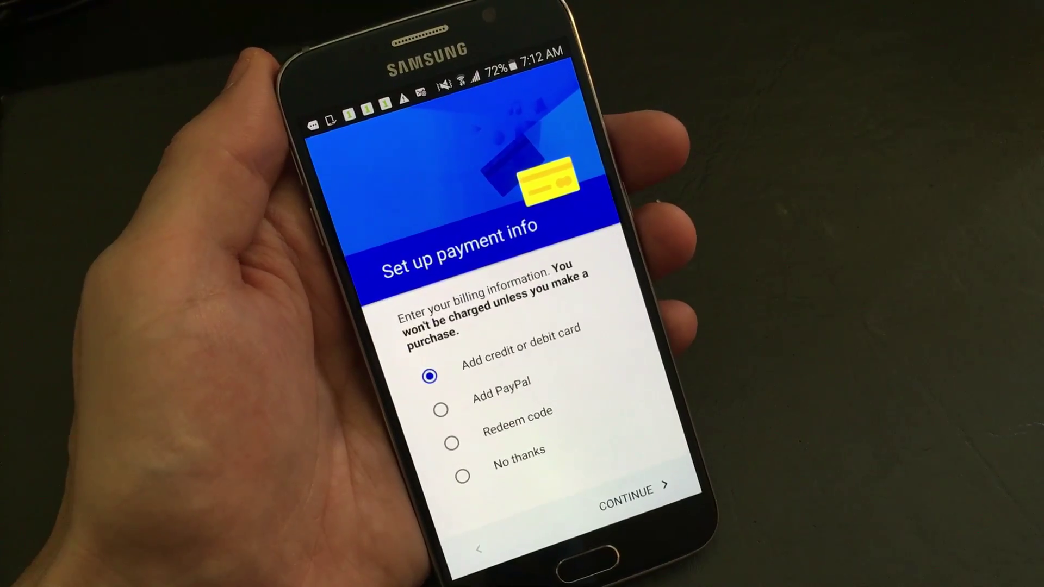
click(513, 468)
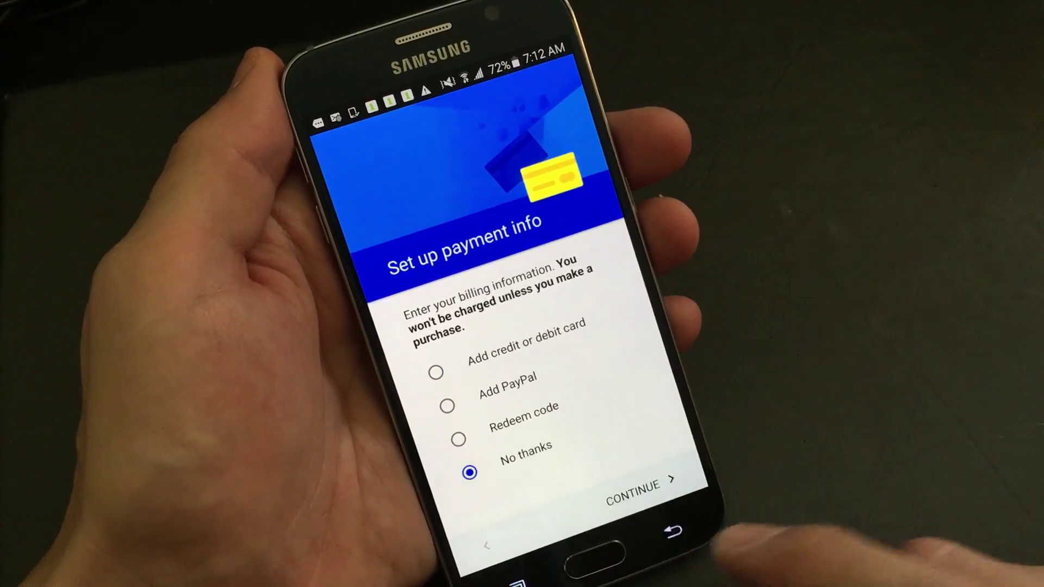
click(632, 497)
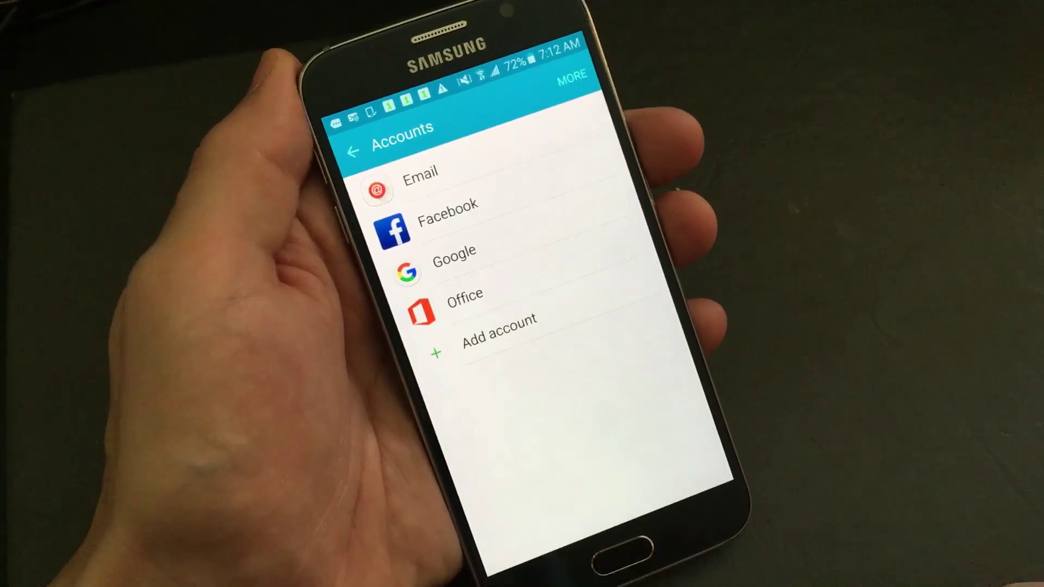
click(610, 559)
Step: Launch Play Store, switch to the re-added Gmail account, and check it in the menu
click(585, 371)
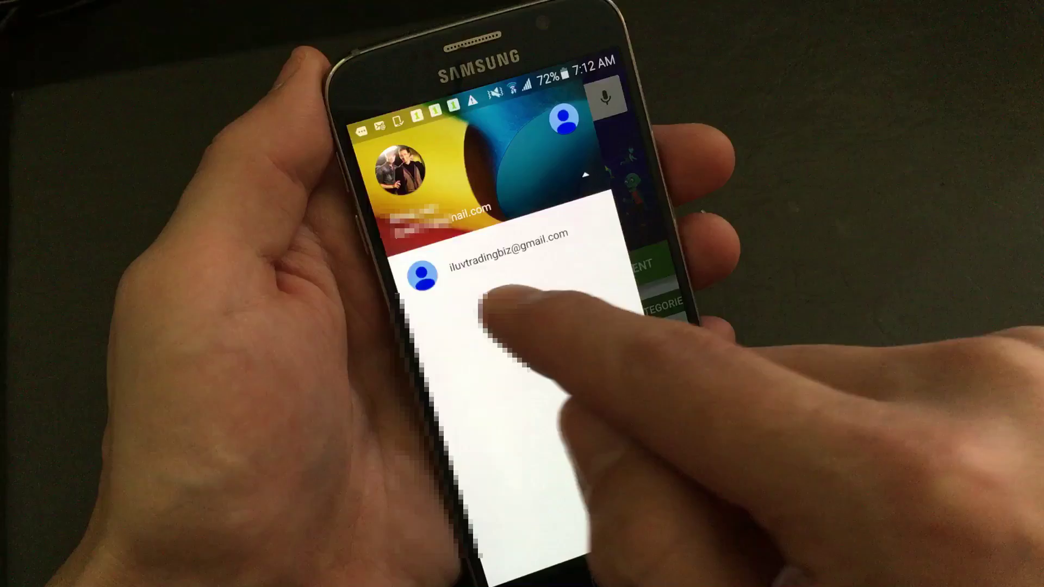
click(514, 269)
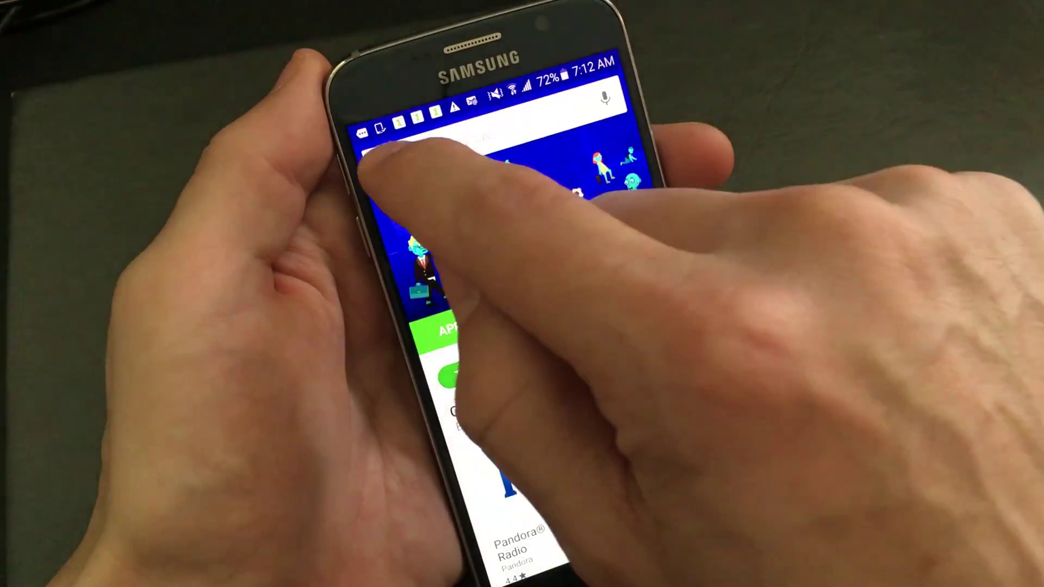
click(380, 163)
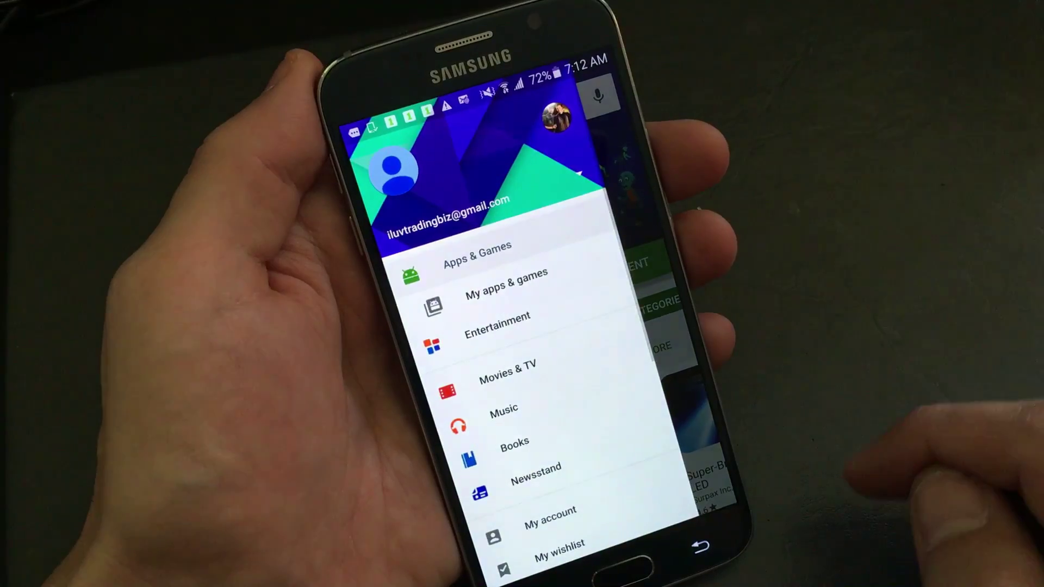